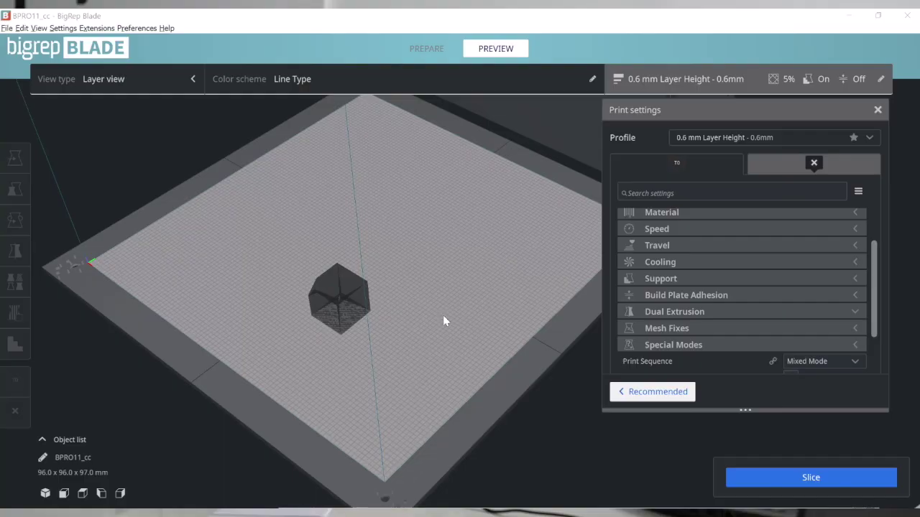
# Slice the single cube (1 h 22 min, 167 g, 161 layers) and scrub through its layers
pyautogui.scroll(5, 324, 327)
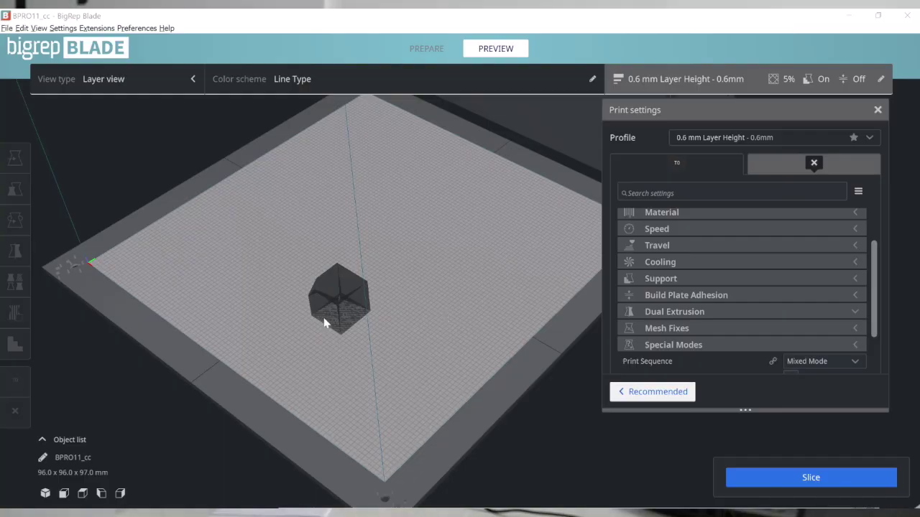
pyautogui.moveTo(395, 324); pyautogui.dragTo(445, 270, button='right')
pyautogui.scroll(3, 444, 269)
pyautogui.click(795, 478)
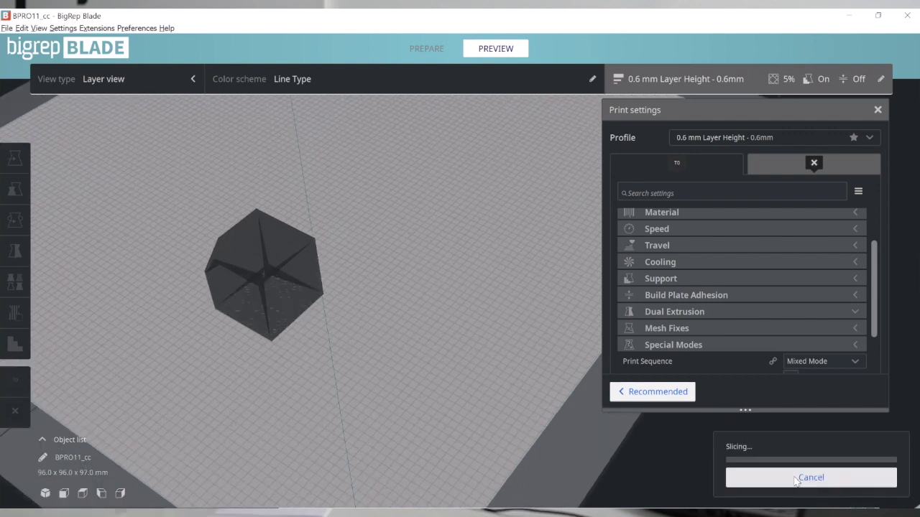
pyautogui.moveTo(909, 137)
pyautogui.mouseDown()
pyautogui.moveTo(909, 387)
pyautogui.moveTo(909, 137)
pyautogui.mouseUp()
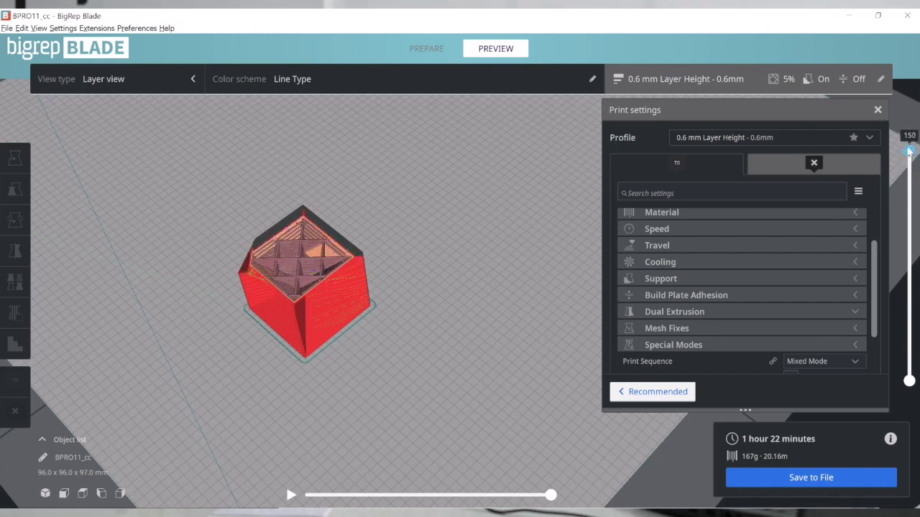
pyautogui.moveTo(413, 349); pyautogui.dragTo(432, 350, button='right')
# Multiply the selected cube with 2 copies, giving three cubes on the plate
pyautogui.click(368, 333)
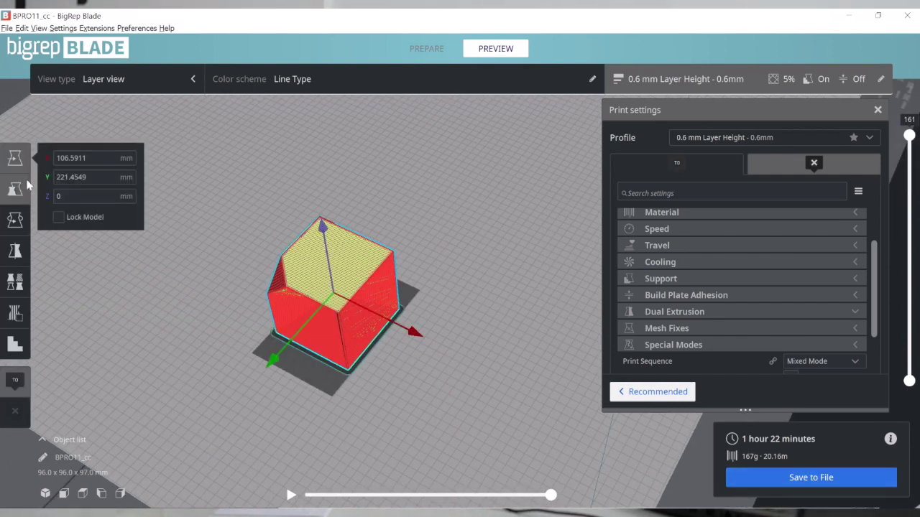
pyautogui.rightClick(324, 291)
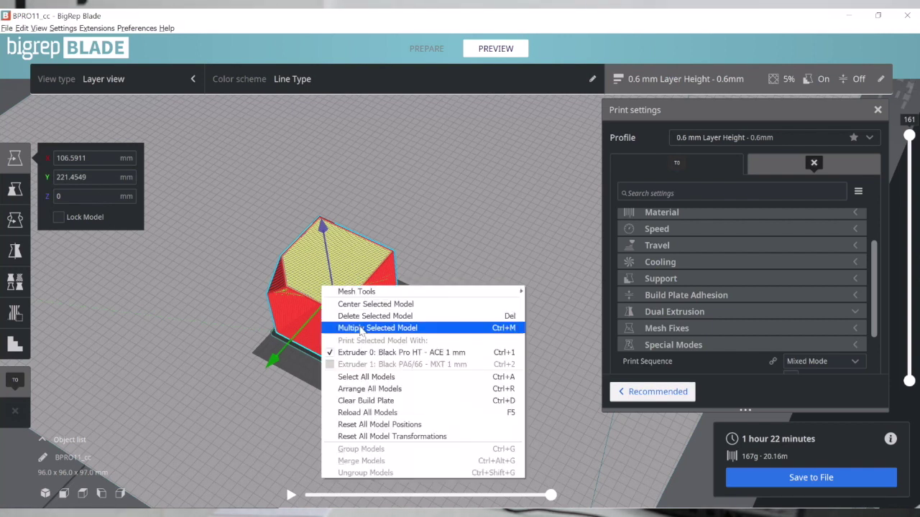
pyautogui.click(361, 324)
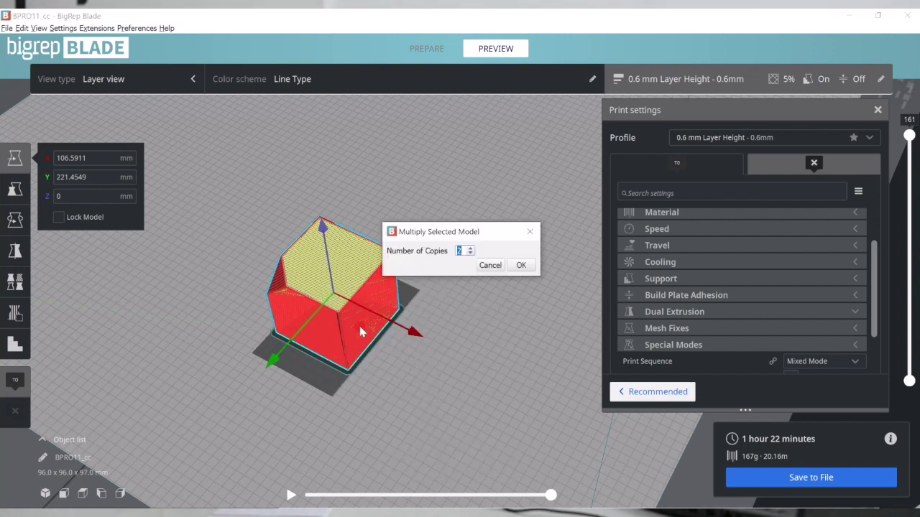
pyautogui.click(521, 265)
pyautogui.scroll(-3, 484, 324)
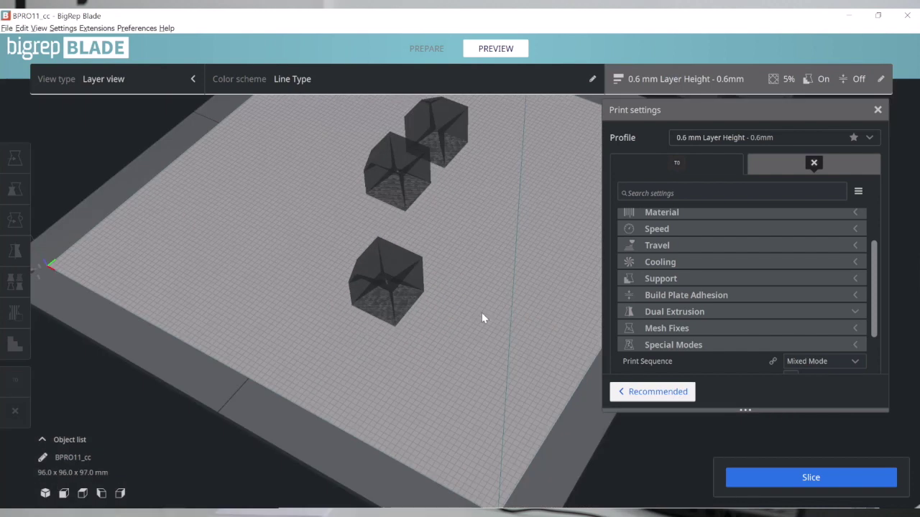
pyautogui.moveTo(482, 316); pyautogui.dragTo(464, 335, button='right')
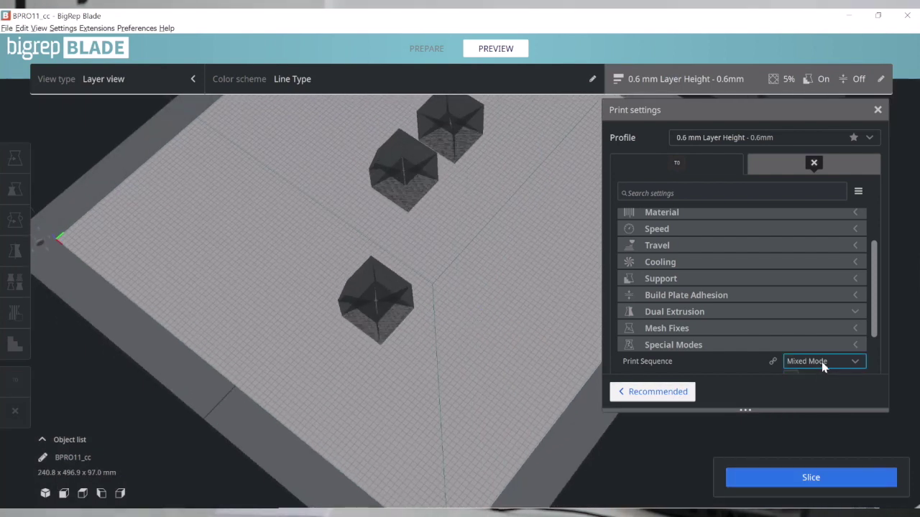
# Switch Print Sequence to All at Once and slice the three cubes (4 h 14 min)
pyautogui.click(805, 377)
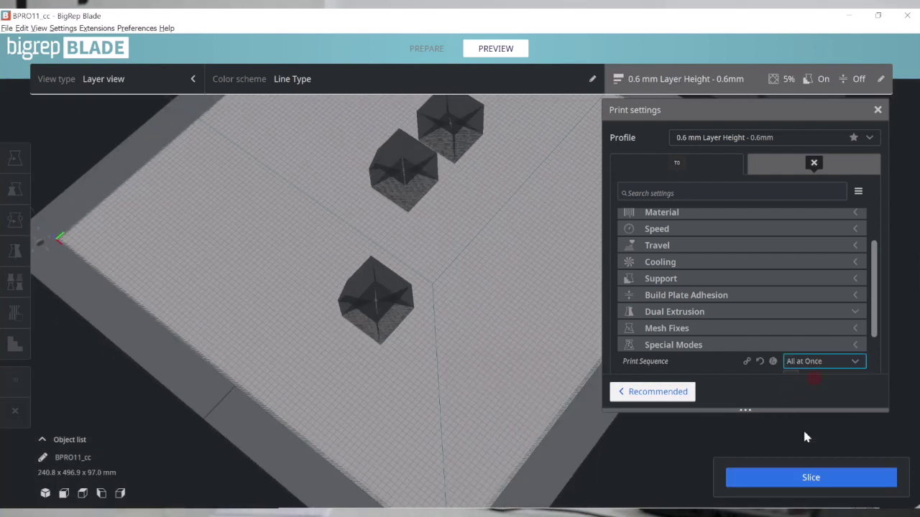
pyautogui.click(807, 479)
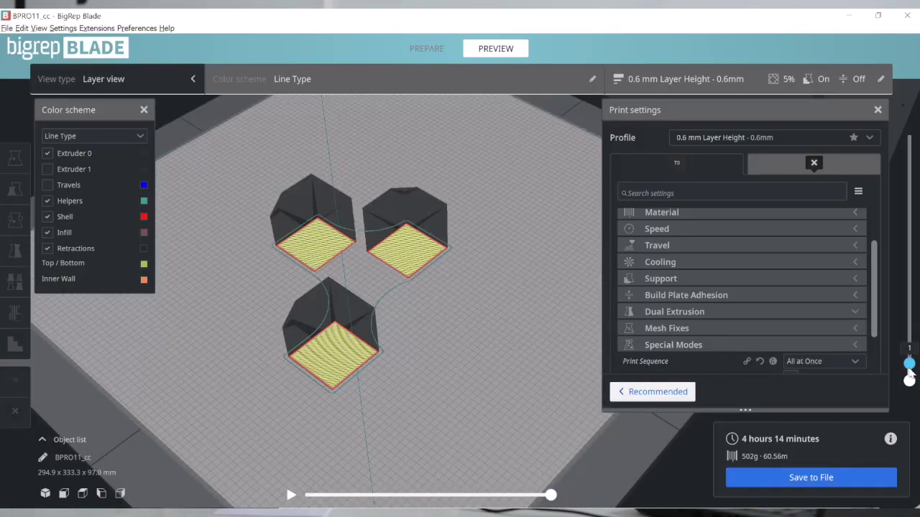
# Raise the layer slider to preview the infill layers and then the tall shell walls
pyautogui.moveTo(909, 367); pyautogui.dragTo(909, 350)
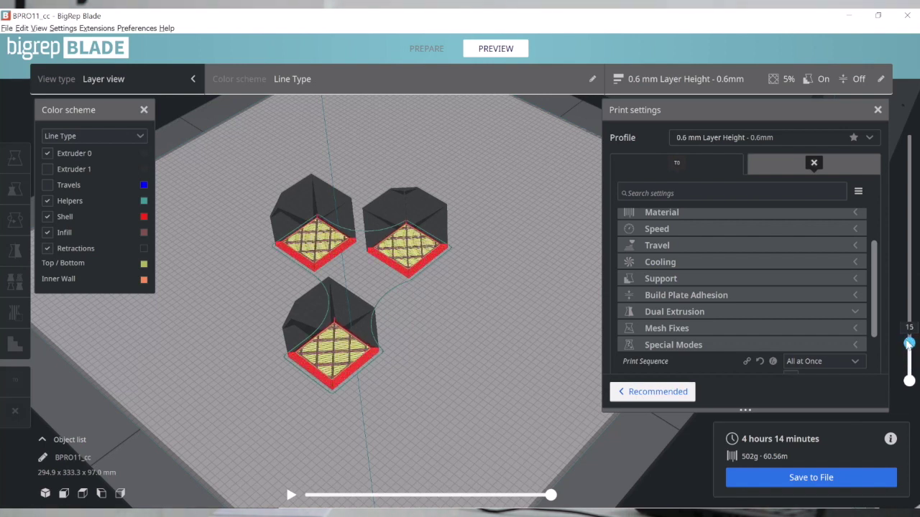
pyautogui.moveTo(909, 344); pyautogui.dragTo(909, 144)
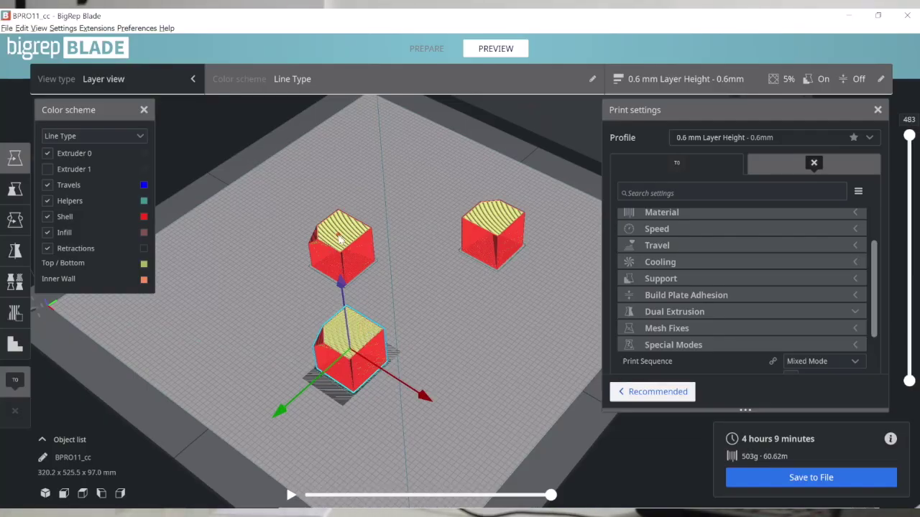
# Select a cube and use Extensions > Batch Printing to populate the build plate completely
pyautogui.click(339, 239)
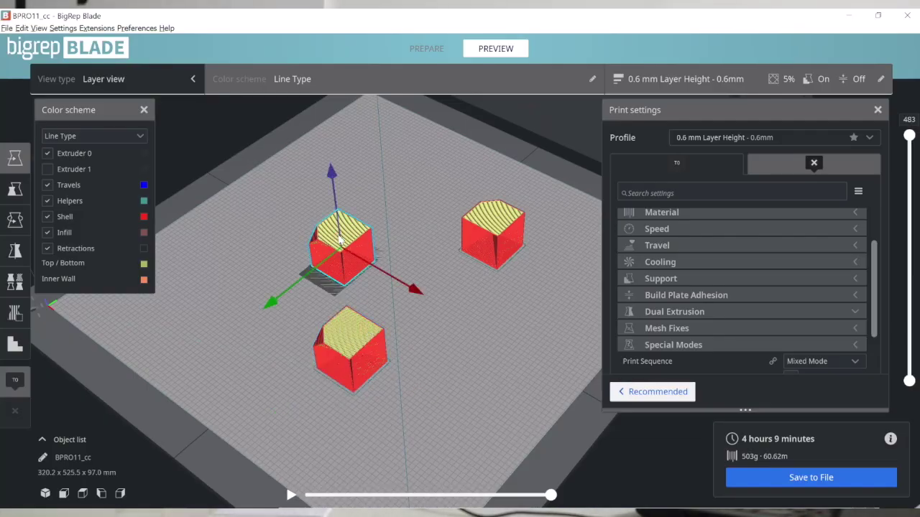
pyautogui.click(97, 30)
pyautogui.moveTo(97, 41)
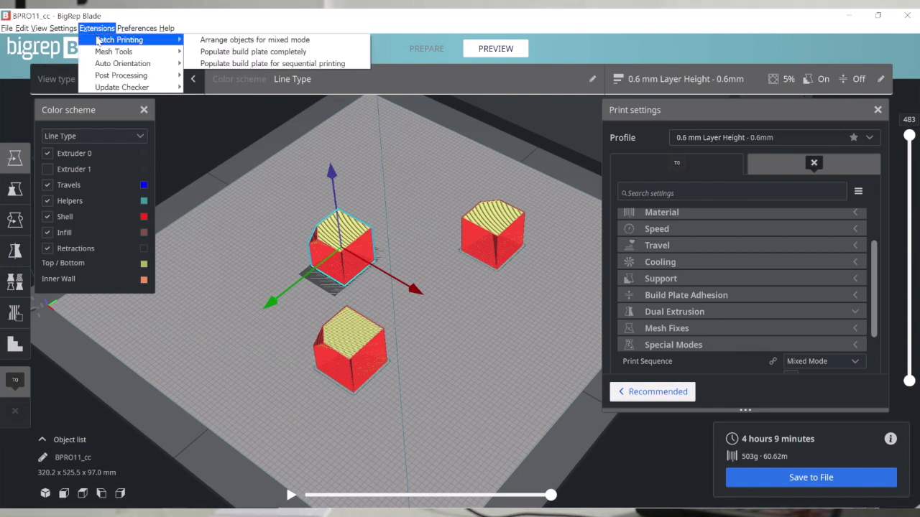
pyautogui.moveTo(137, 29)
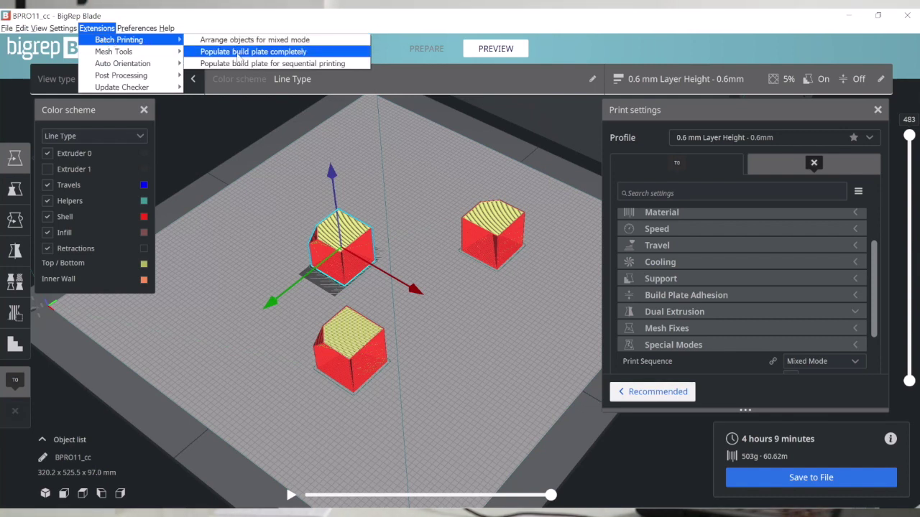
pyautogui.click(238, 58)
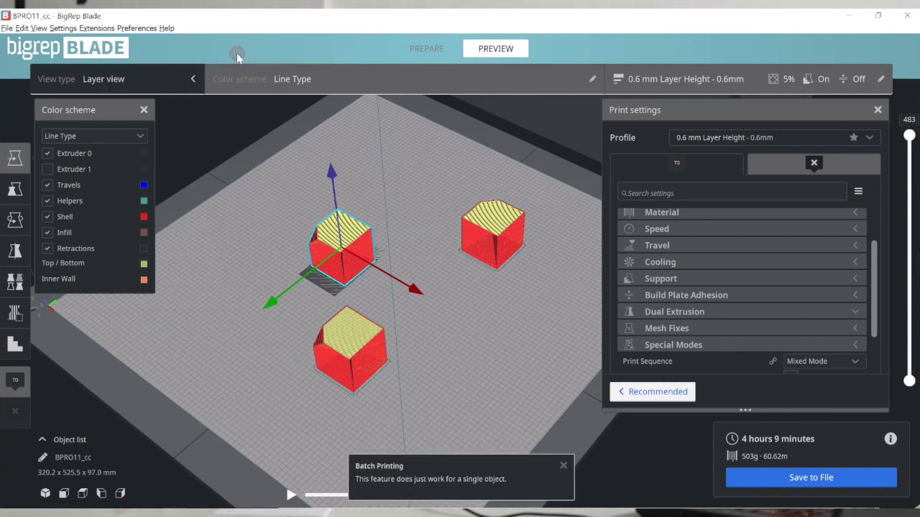
pyautogui.click(104, 29)
pyautogui.moveTo(108, 41)
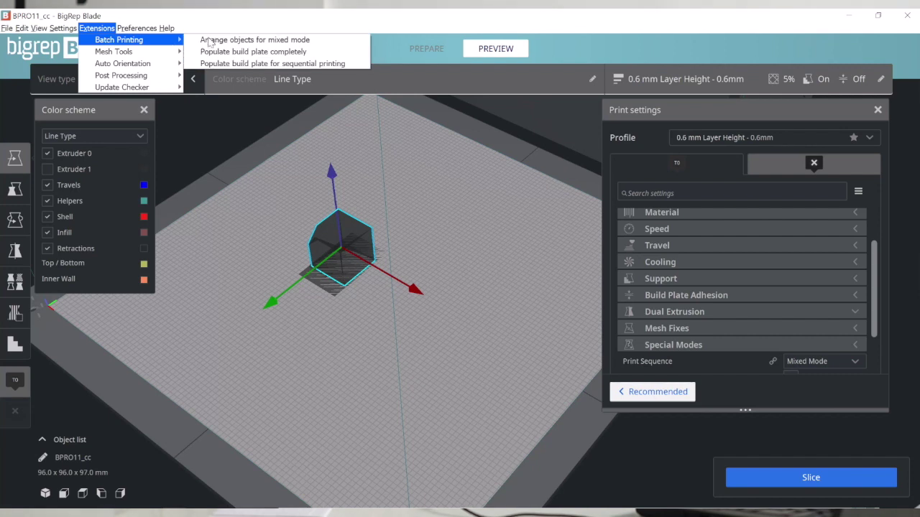
pyautogui.click(241, 56)
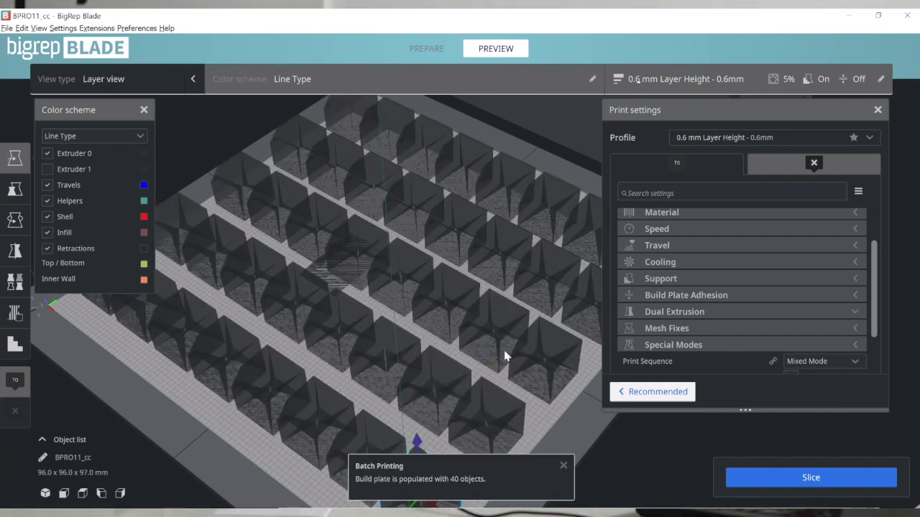
# Slice the 40-cube plate, estimated at 2 days 8 h 31 min and 6690 g
pyautogui.scroll(-5, 505, 356)
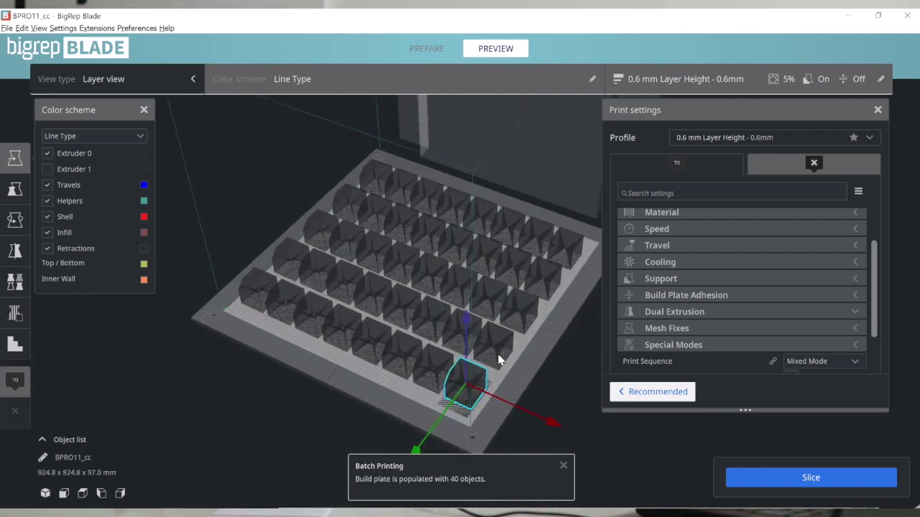
pyautogui.scroll(2, 495, 366)
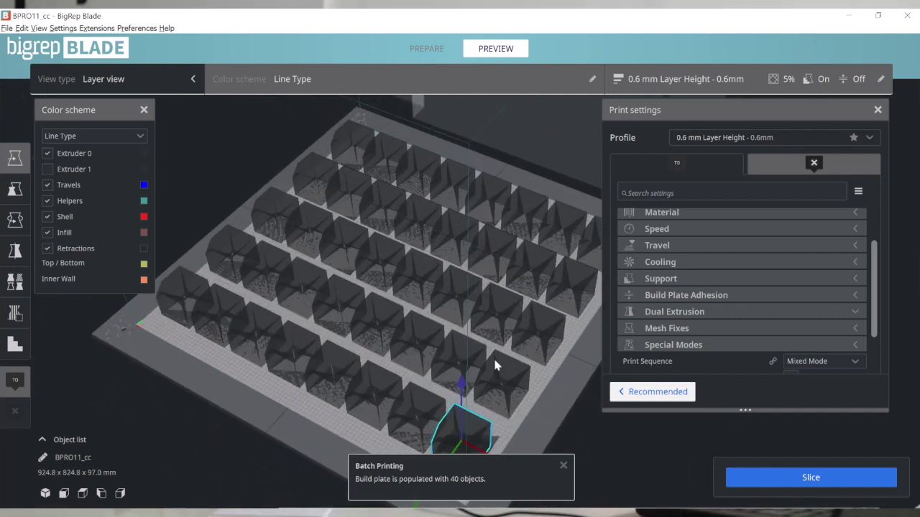
pyautogui.scroll(-1, 501, 364)
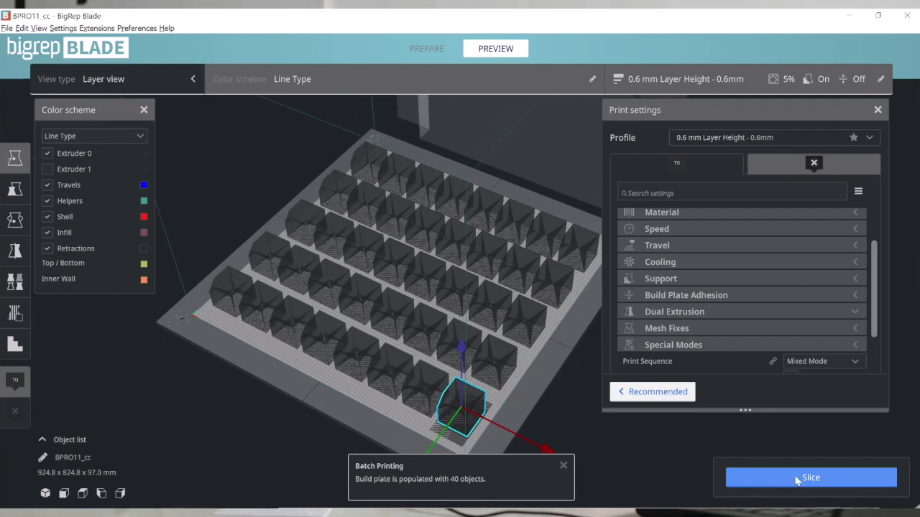
pyautogui.click(796, 478)
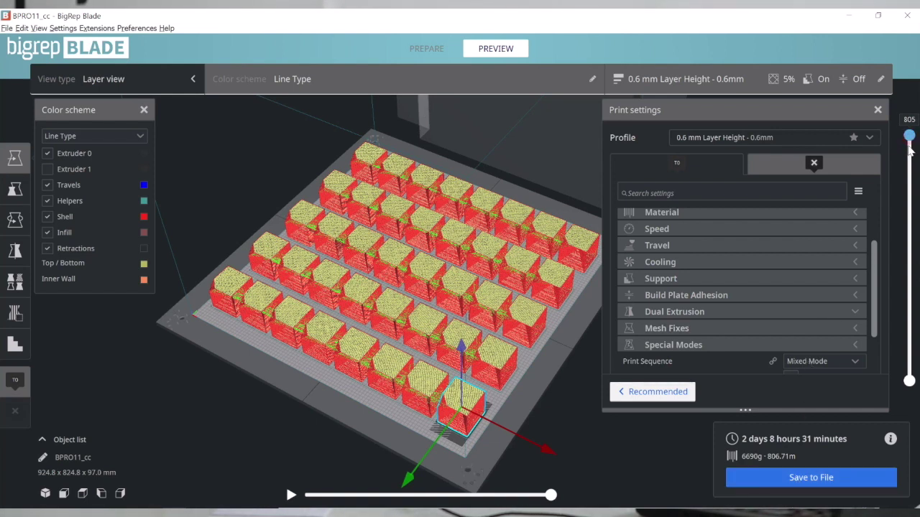
# Select a cube near the middle of the sliced grid and open its Per Model Settings
pyautogui.moveTo(909, 148)
pyautogui.mouseDown()
pyautogui.moveTo(910, 365)
pyautogui.moveTo(909, 135)
pyautogui.mouseUp()
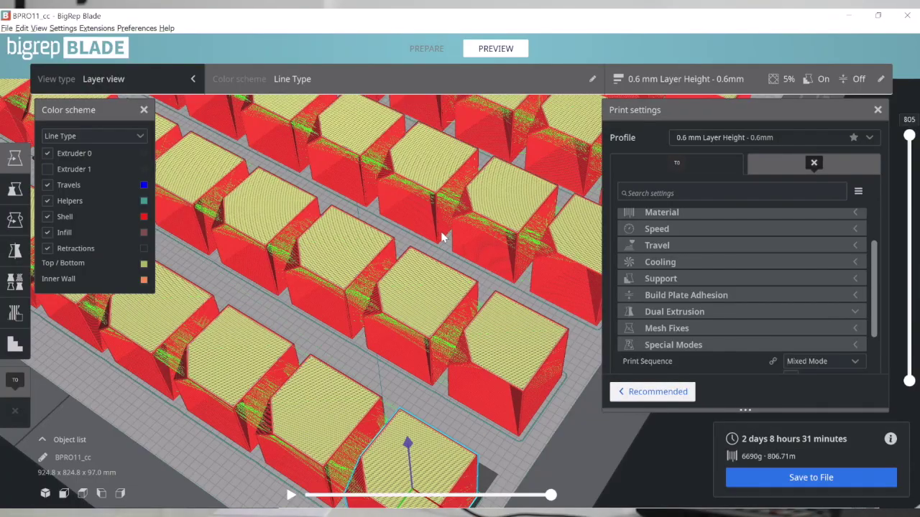
pyautogui.click(436, 283)
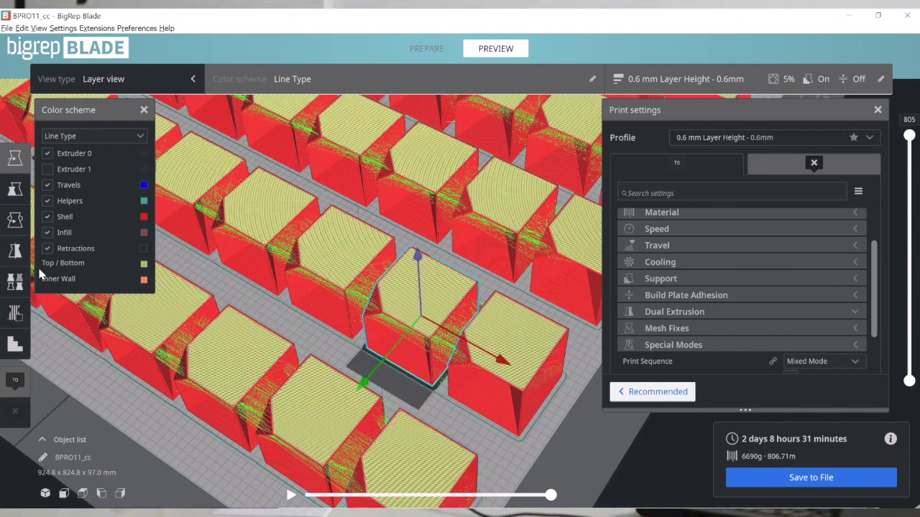
pyautogui.click(15, 283)
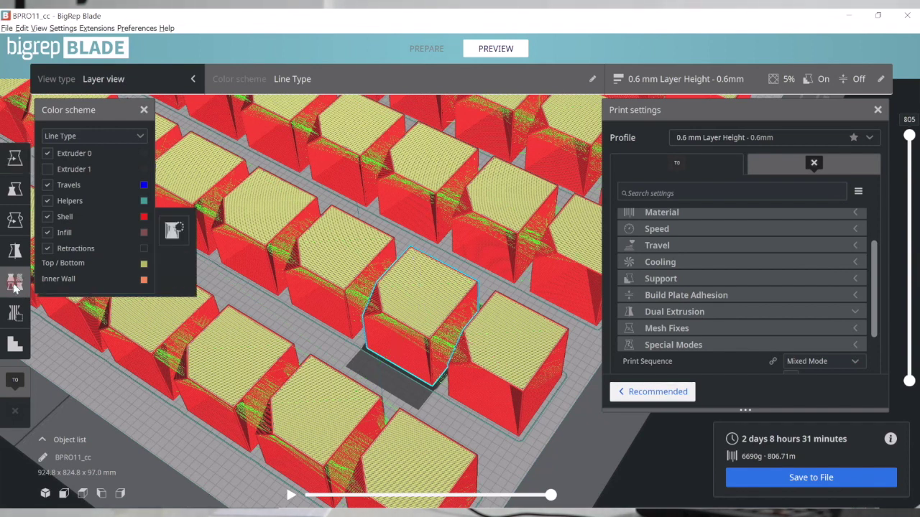
# Add Top/Bottom Pattern from the Shell settings as an override for the selected cube
pyautogui.click(145, 111)
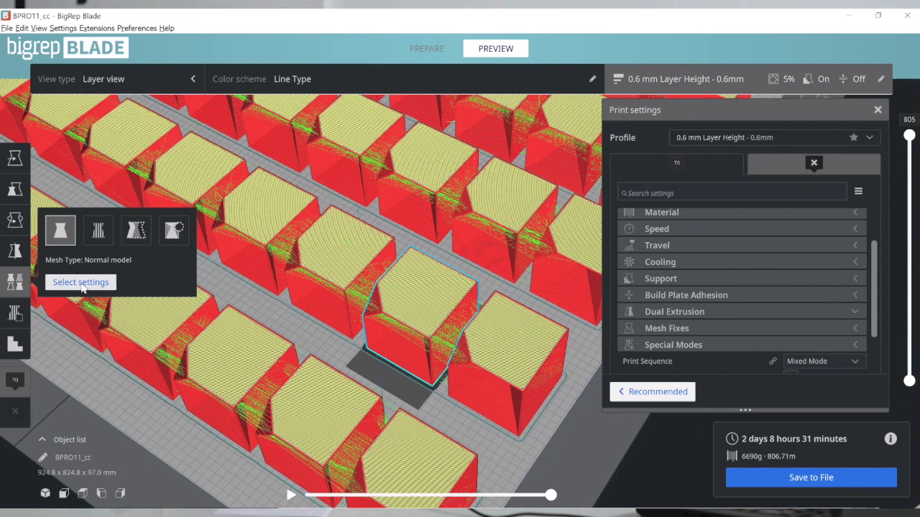
pyautogui.click(81, 283)
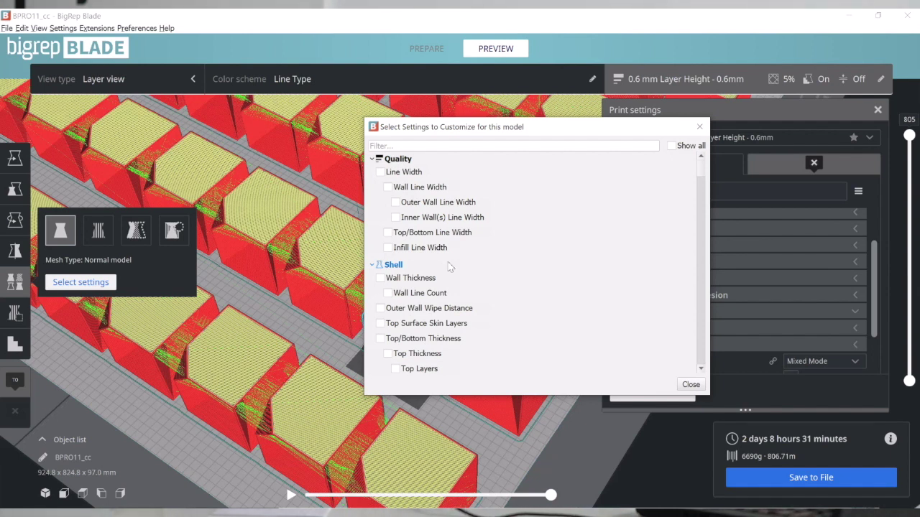
pyautogui.scroll(-1, 470, 293)
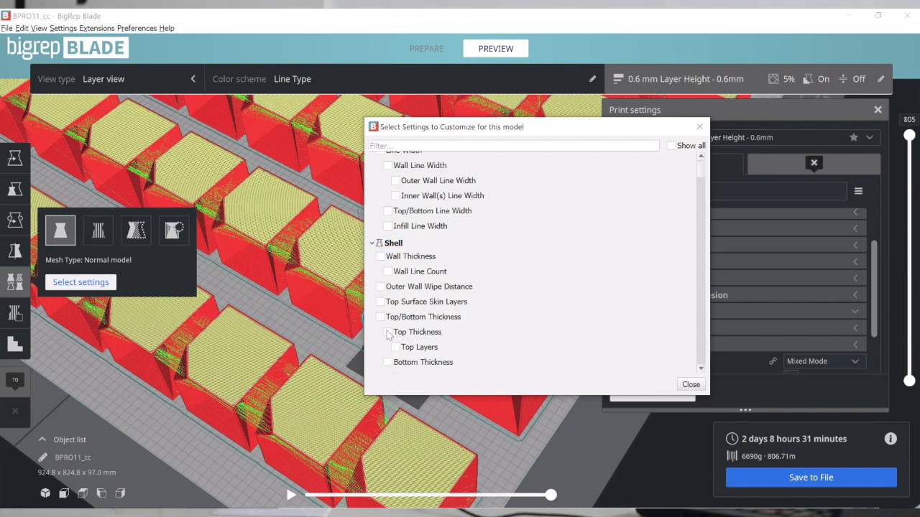
pyautogui.scroll(-1, 529, 315)
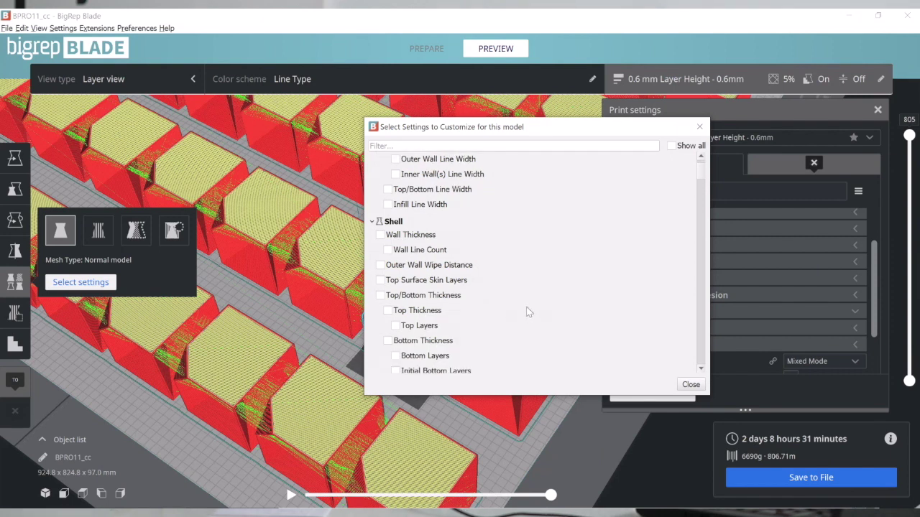
pyautogui.scroll(-2, 525, 323)
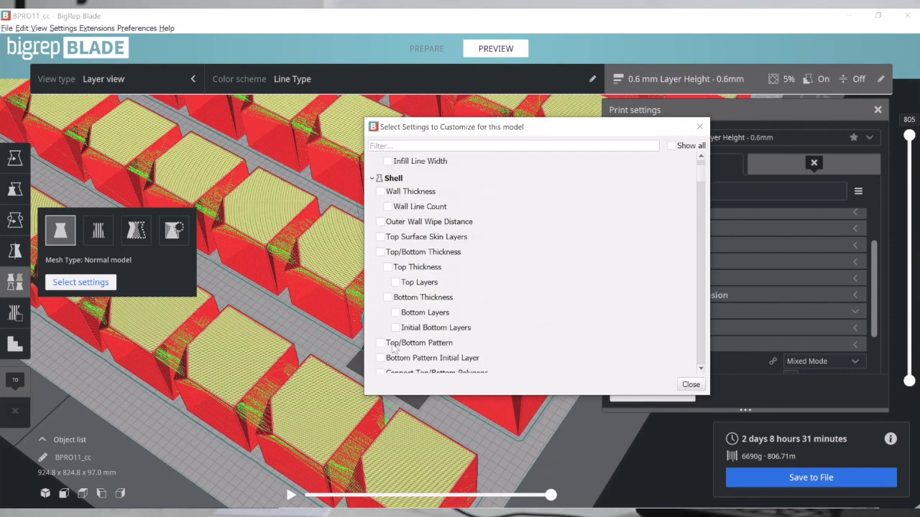
pyautogui.click(381, 343)
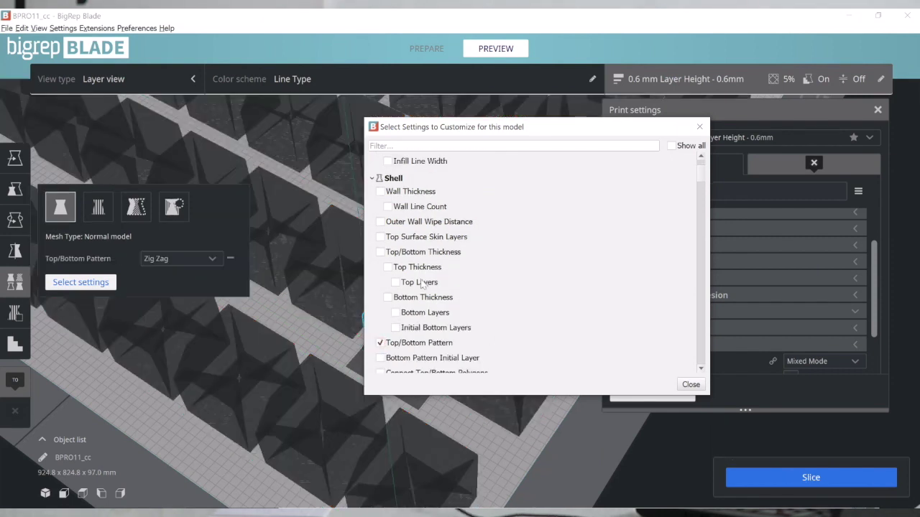
pyautogui.click(691, 384)
# Set the cube's Top/Bottom Pattern to Concentric, re-slice the plate, and deselect the cube
pyautogui.click(213, 261)
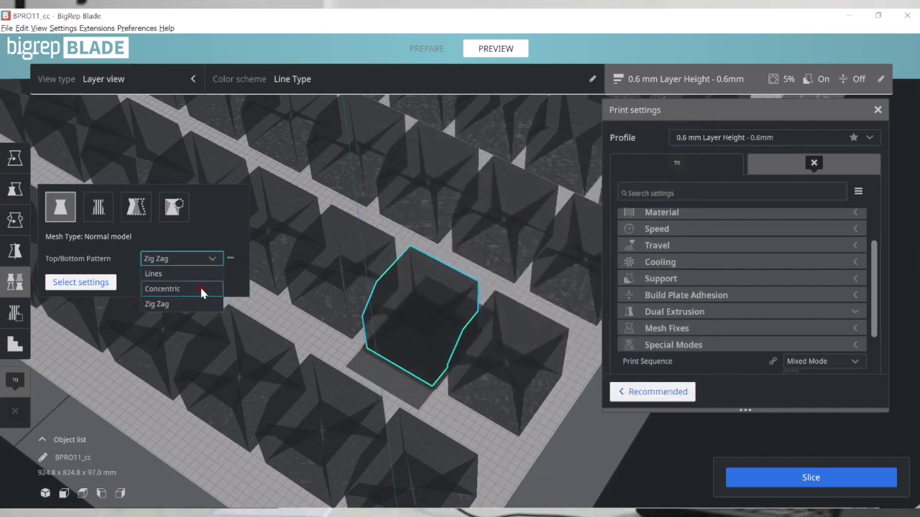
pyautogui.click(202, 291)
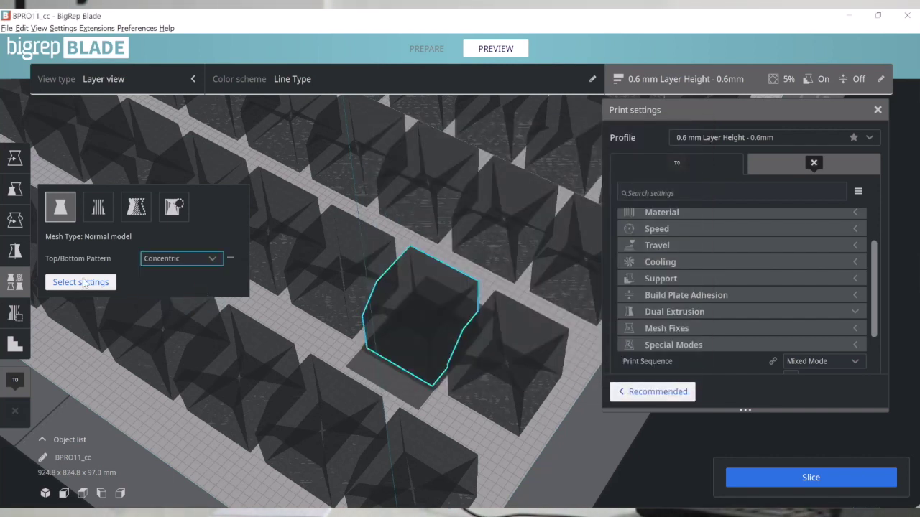
pyautogui.click(828, 480)
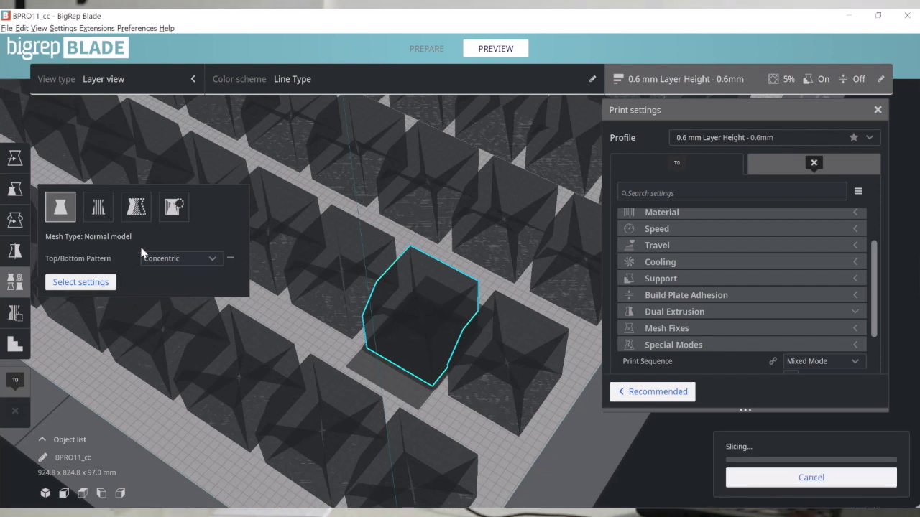
pyautogui.click(286, 316)
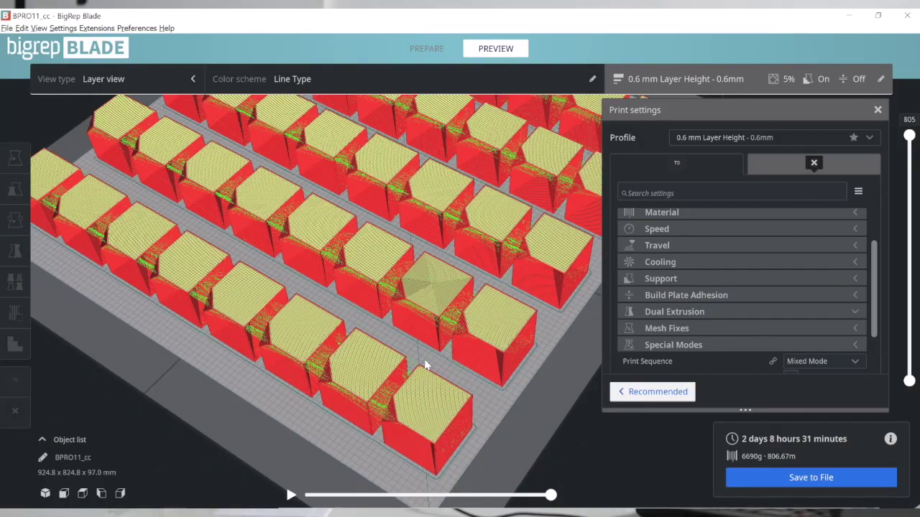
# Zoom in and back out to inspect the concentric top on the middle cube
pyautogui.scroll(3, 425, 365)
pyautogui.scroll(5, 352, 265)
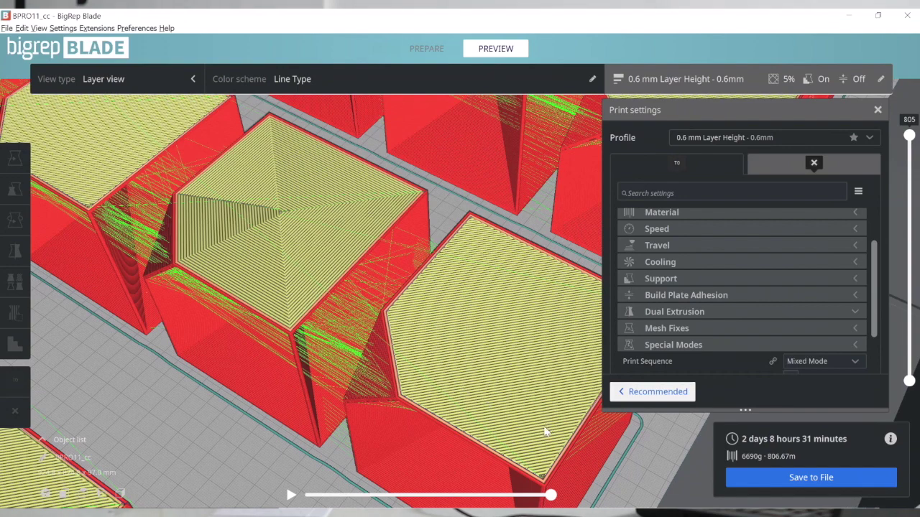
pyautogui.scroll(-4, 431, 383)
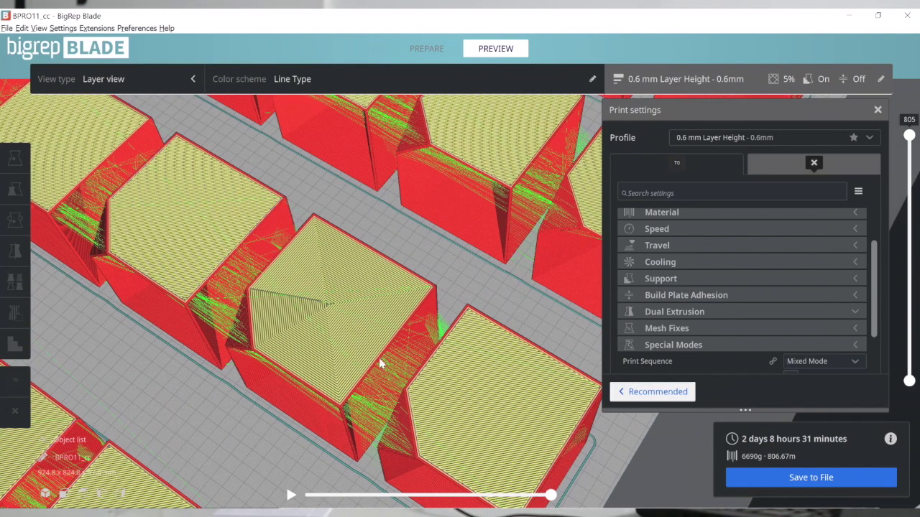
pyautogui.scroll(-3, 381, 363)
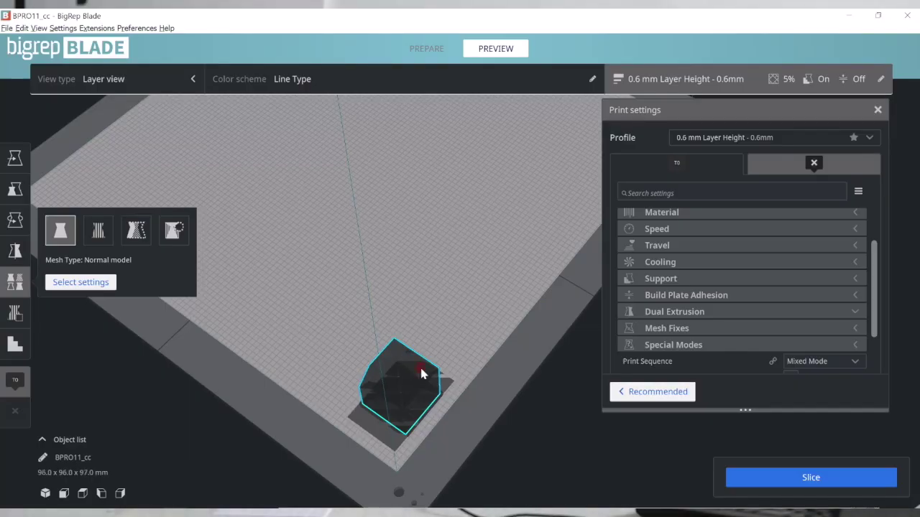
# Multiply the selected cube with 2 copies, giving three cubes on the plate
pyautogui.rightClick(391, 367)
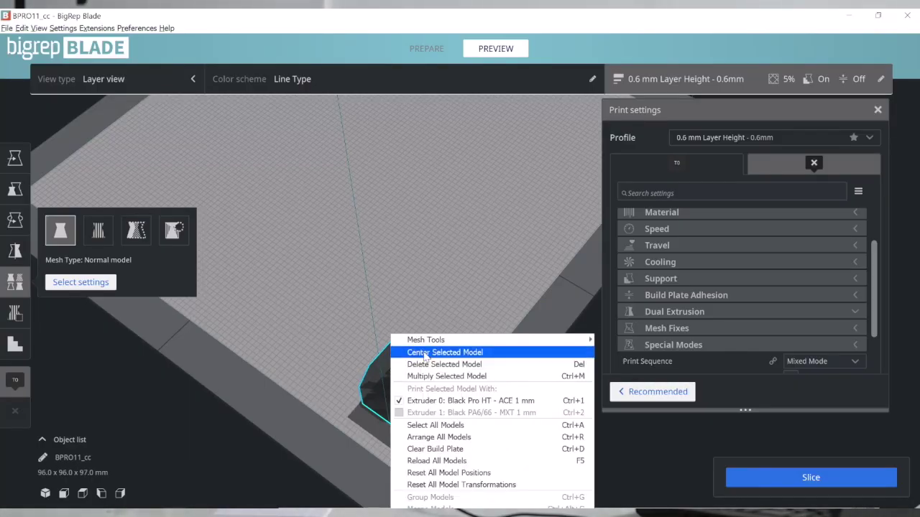
pyautogui.click(439, 375)
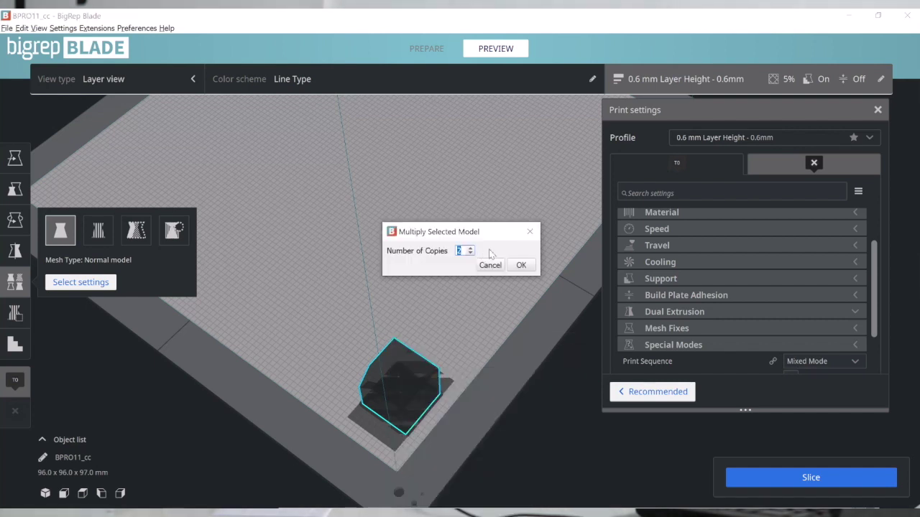
pyautogui.click(521, 265)
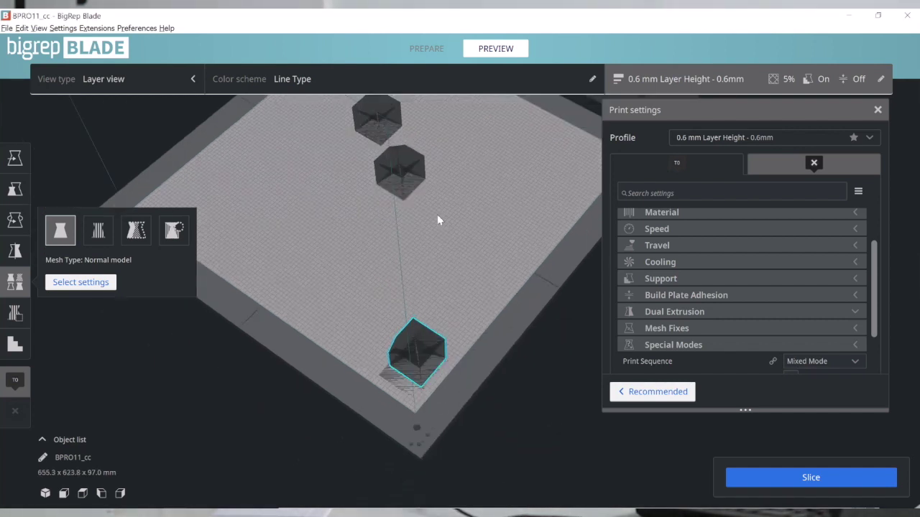
# Scale one of the cube copies to 400%, then deselect and view the whole plate
pyautogui.click(417, 178)
pyautogui.press('s')
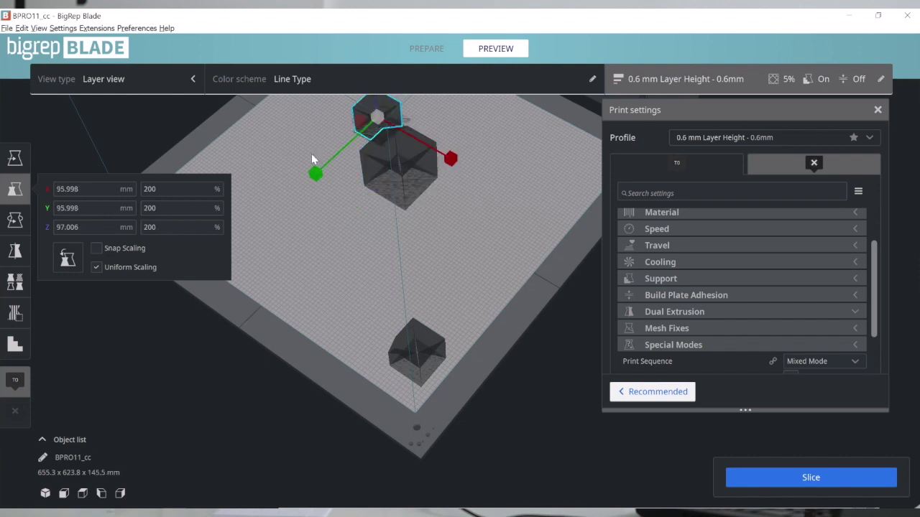
pyautogui.write('400')
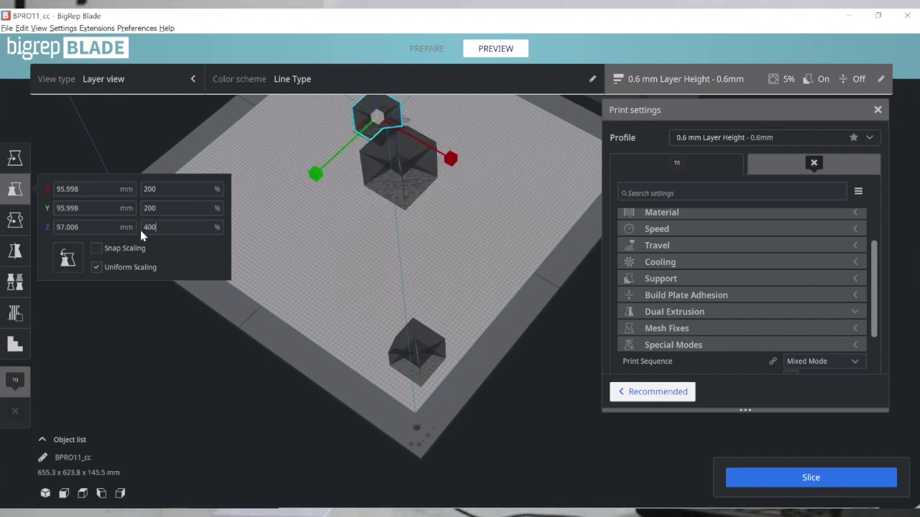
pyautogui.press('Return')
pyautogui.scroll(-3, 470, 285)
pyautogui.click(463, 256)
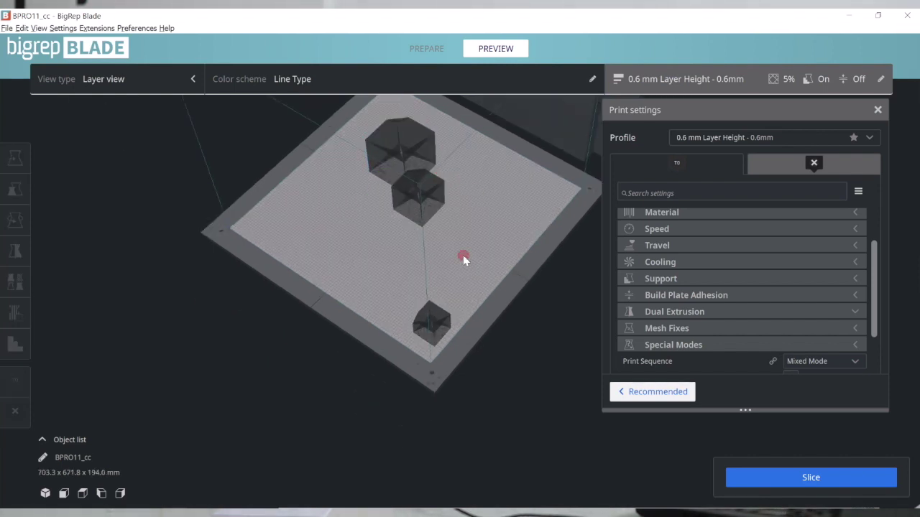
pyautogui.moveTo(463, 255); pyautogui.dragTo(446, 429, button='right')
pyautogui.scroll(5, 466, 273)
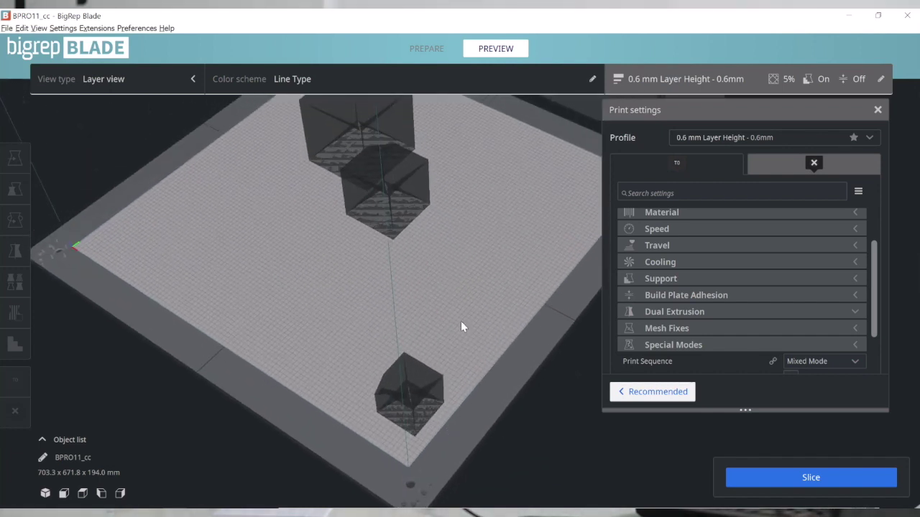
# Line the three cubes up with Batch Printing's 'Arrange objects for mixed mode' and slice them
pyautogui.click(97, 29)
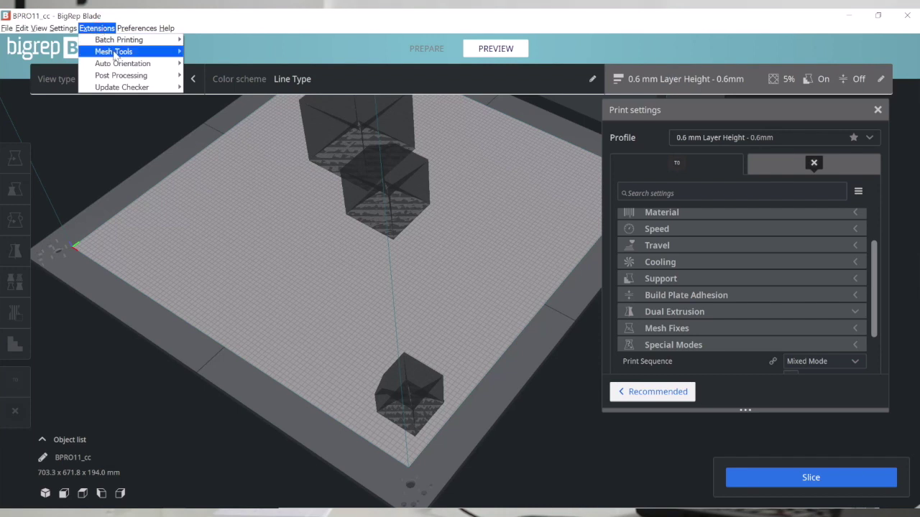
pyautogui.moveTo(120, 42)
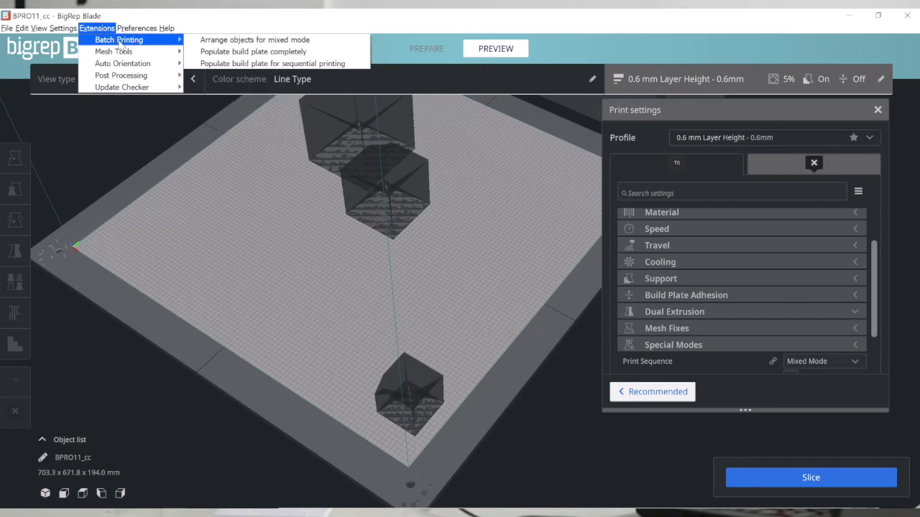
pyautogui.click(223, 41)
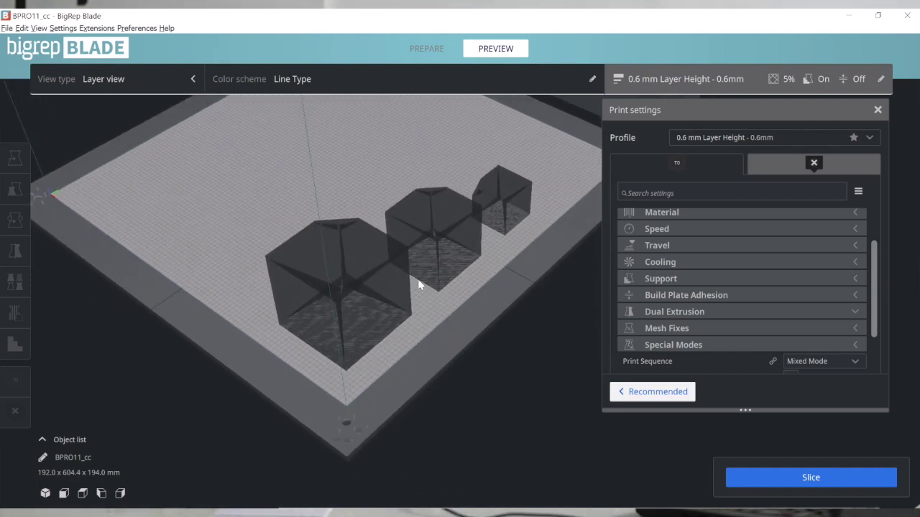
pyautogui.scroll(2, 420, 285)
pyautogui.click(766, 478)
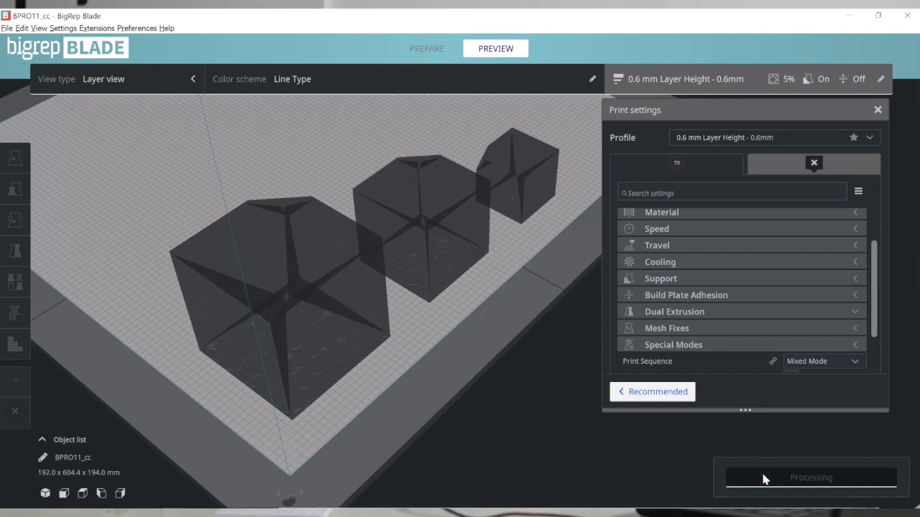